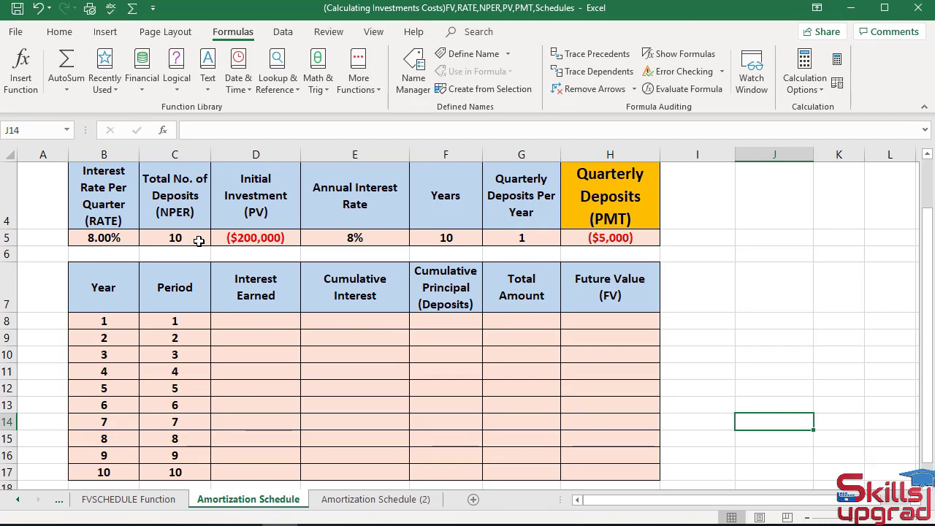
# Step: Insert an FV function in H8 with Rate B5, Nper C8, Pmt H5 and Pv D5
pyautogui.click(602, 322)
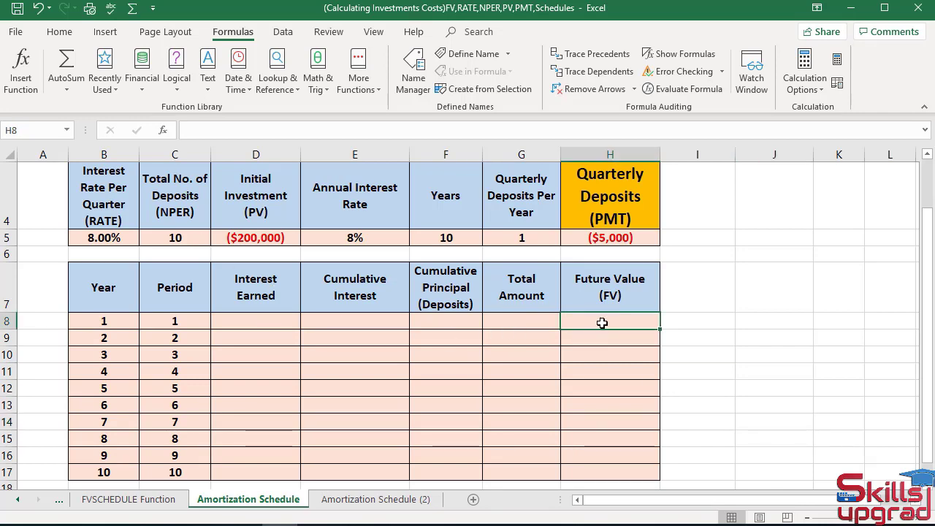
pyautogui.click(143, 88)
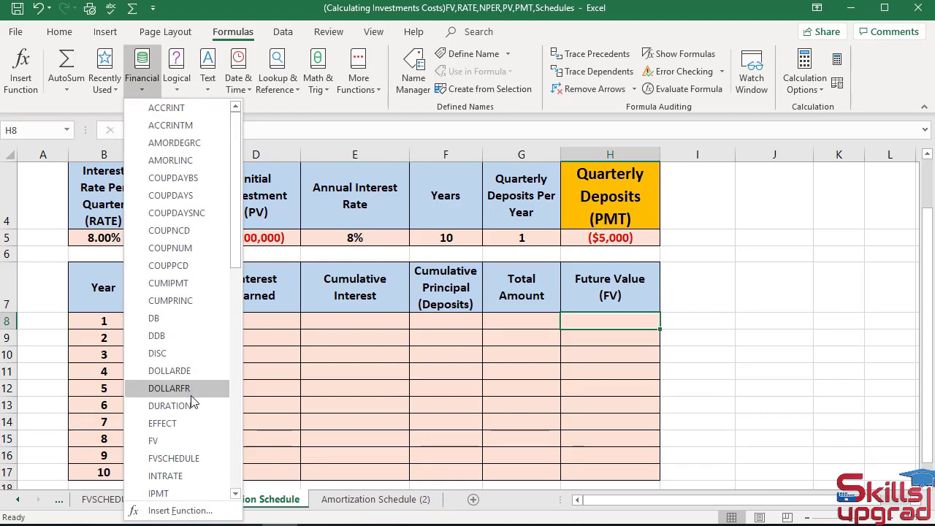
pyautogui.click(190, 438)
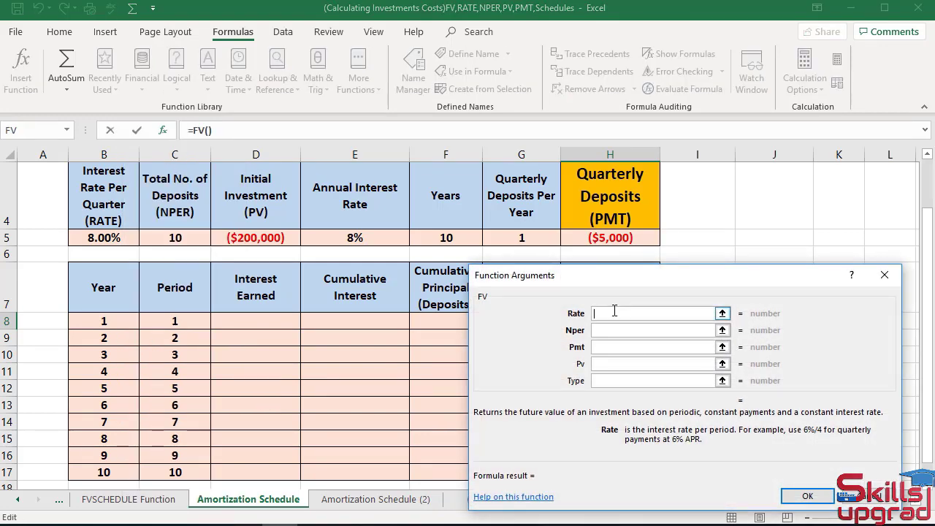
pyautogui.click(120, 237)
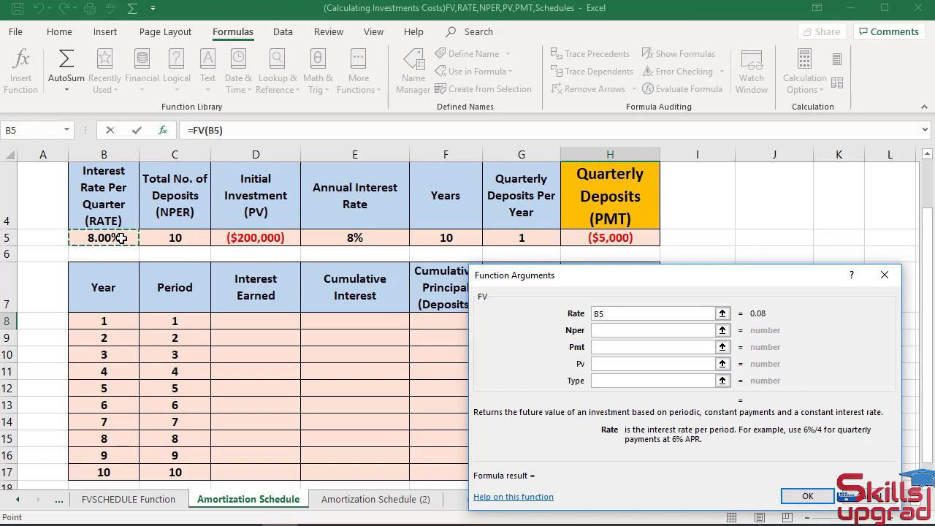
pyautogui.press('Tab')
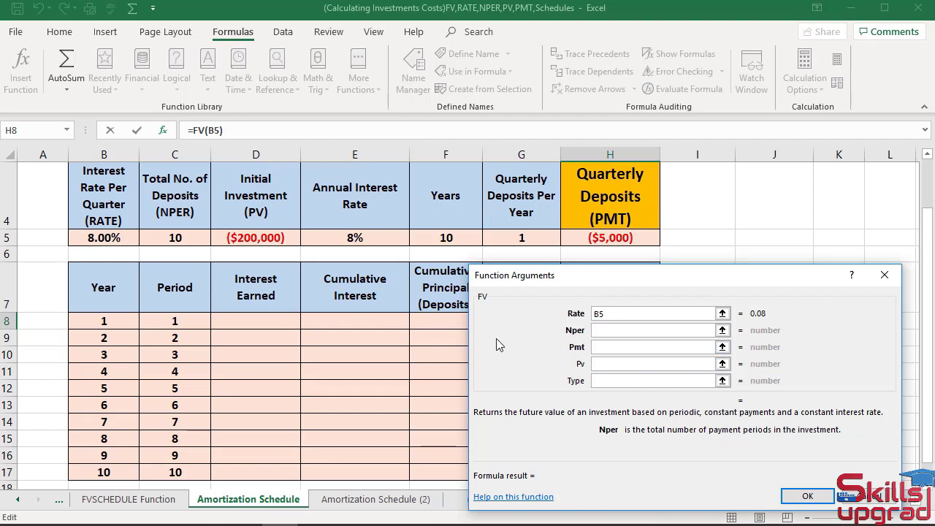
pyautogui.click(198, 320)
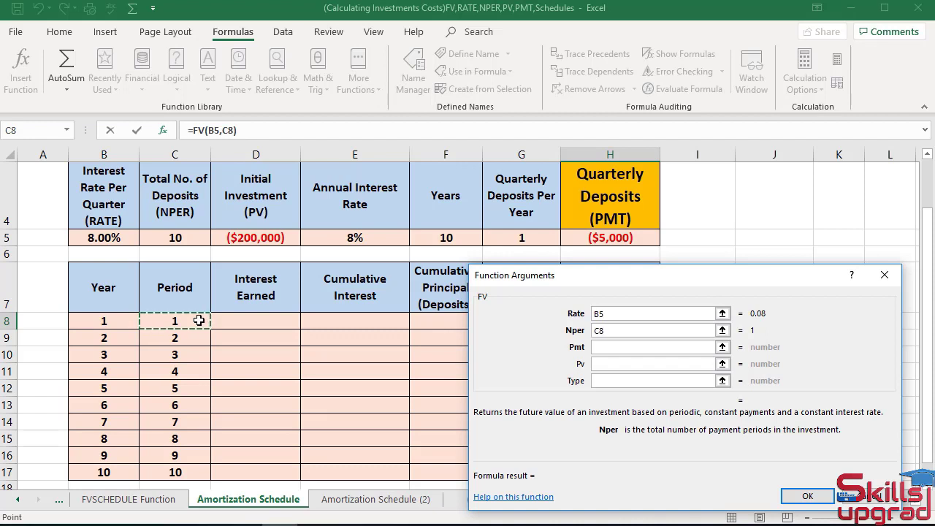
pyautogui.press('Tab')
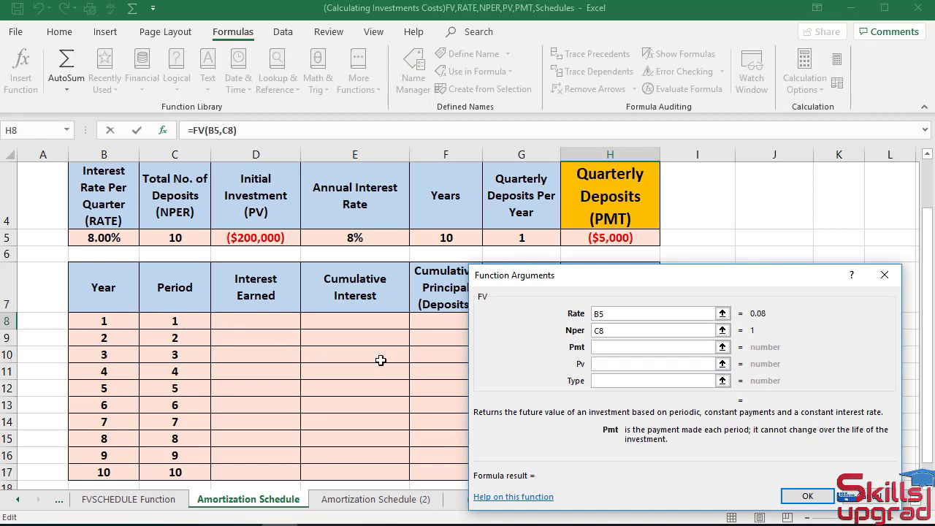
pyautogui.click(606, 242)
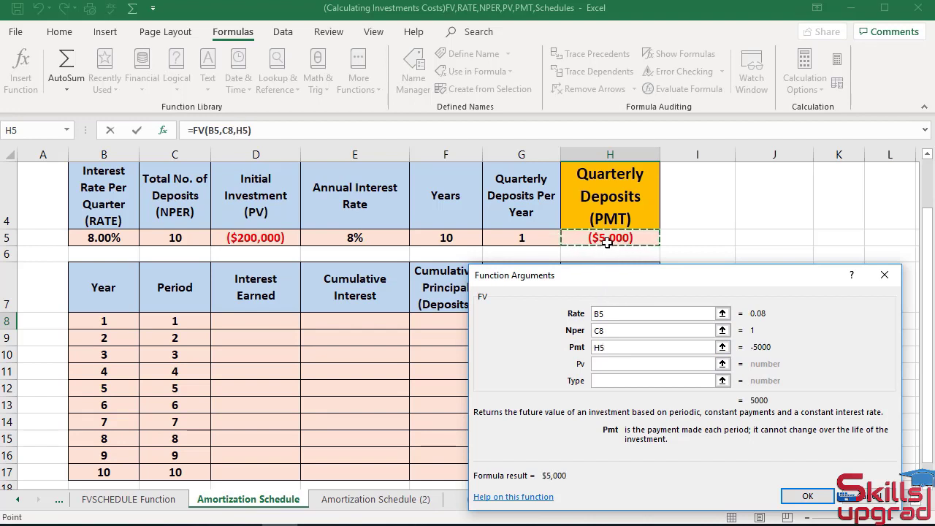
pyautogui.press('Tab')
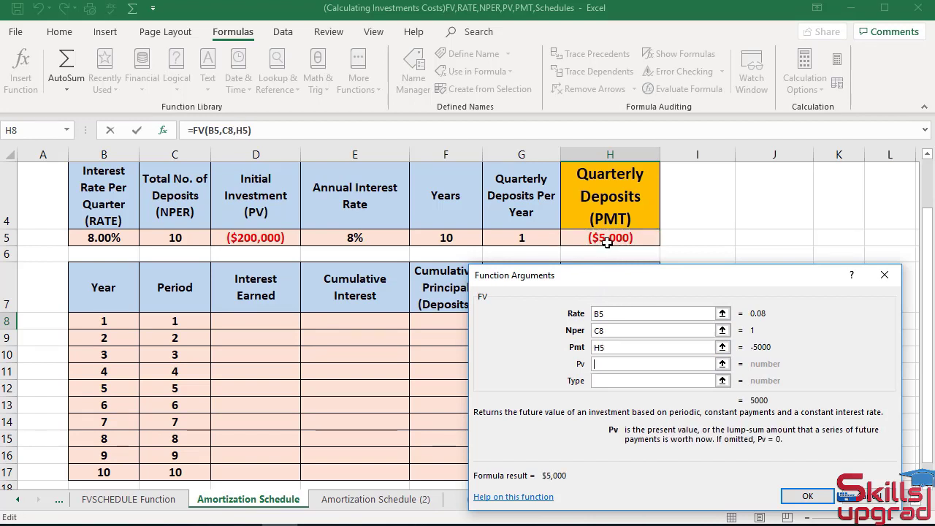
pyautogui.click(280, 239)
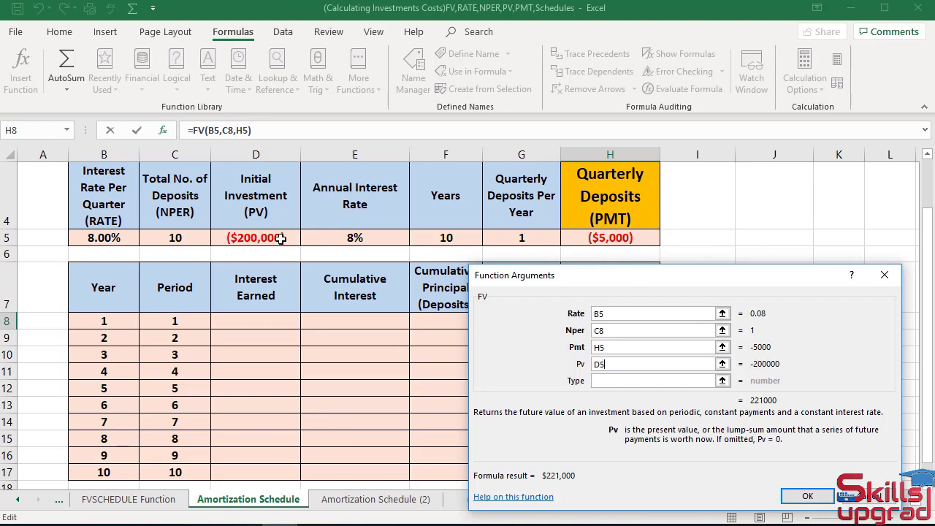
pyautogui.click(801, 496)
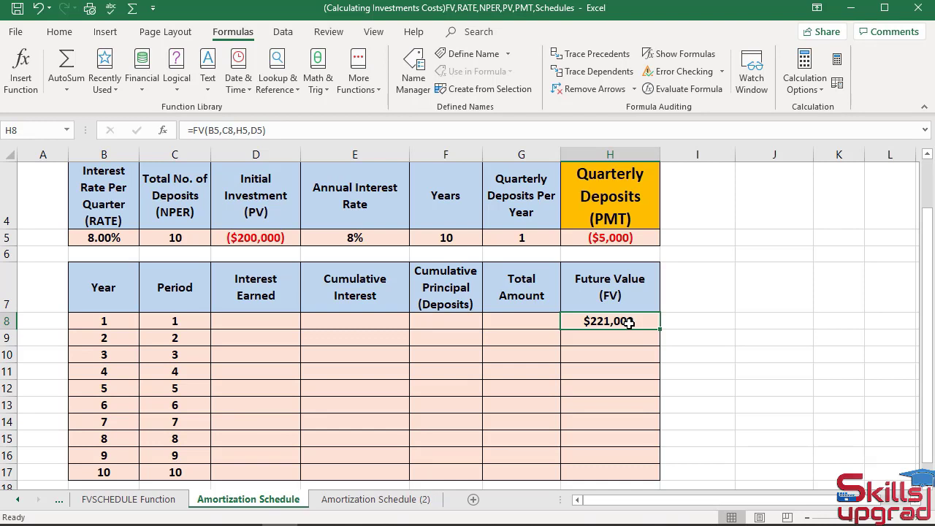
# Step: Make the B5, H5 and D5 references in H8's FV formula absolute, keeping C8 relative
pyautogui.click(220, 132)
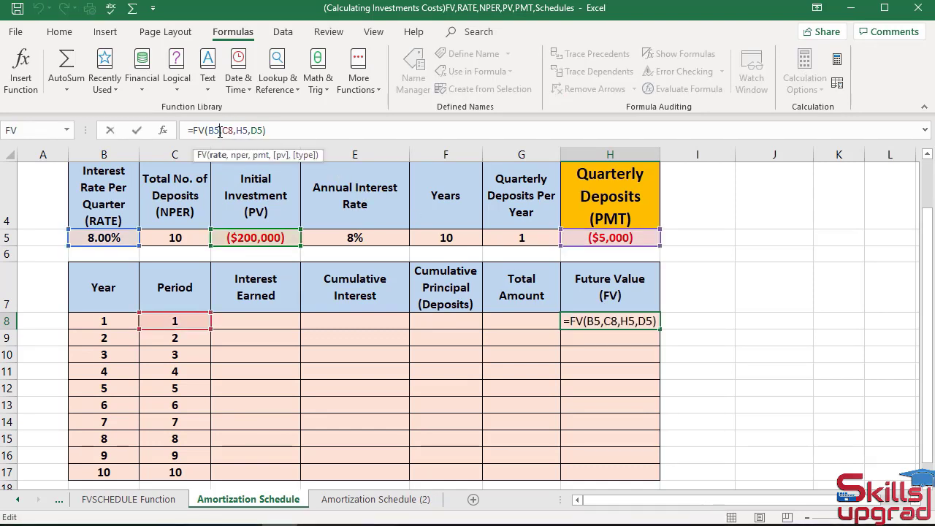
pyautogui.press('F4')
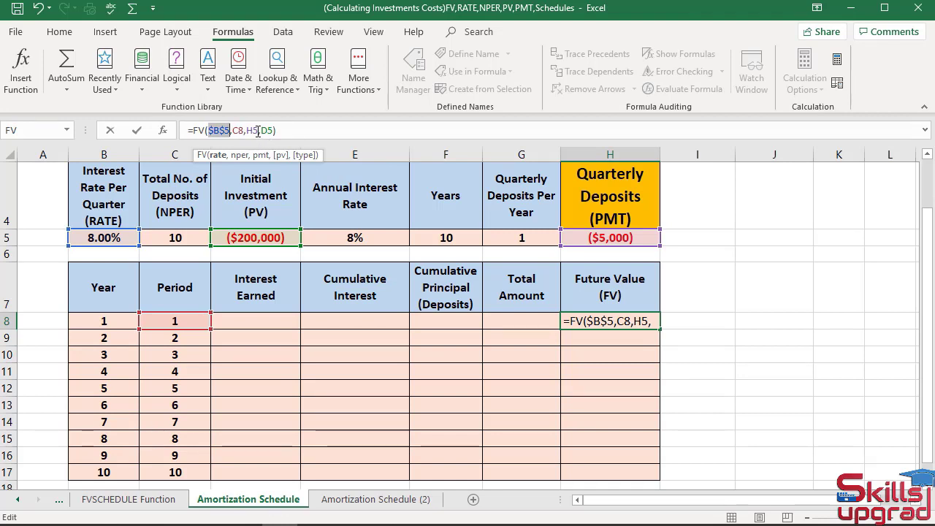
pyautogui.click(259, 130)
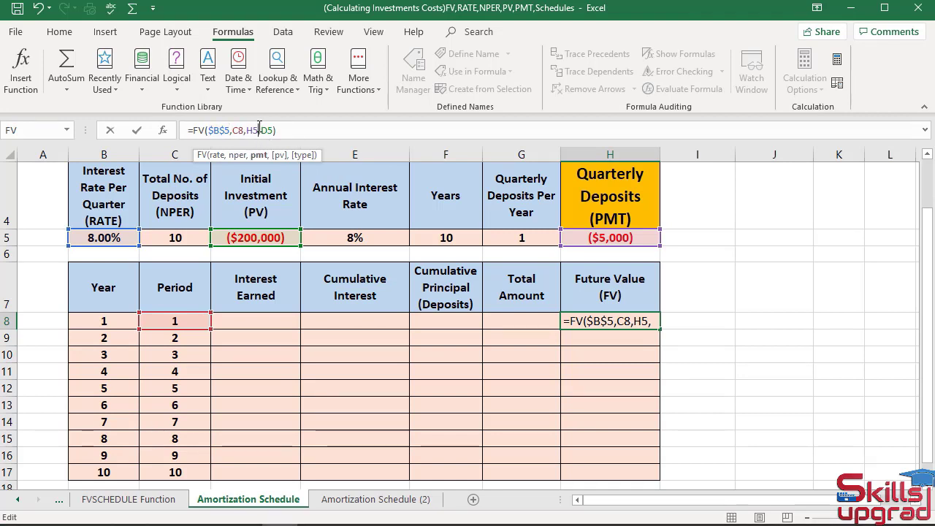
pyautogui.press('F4')
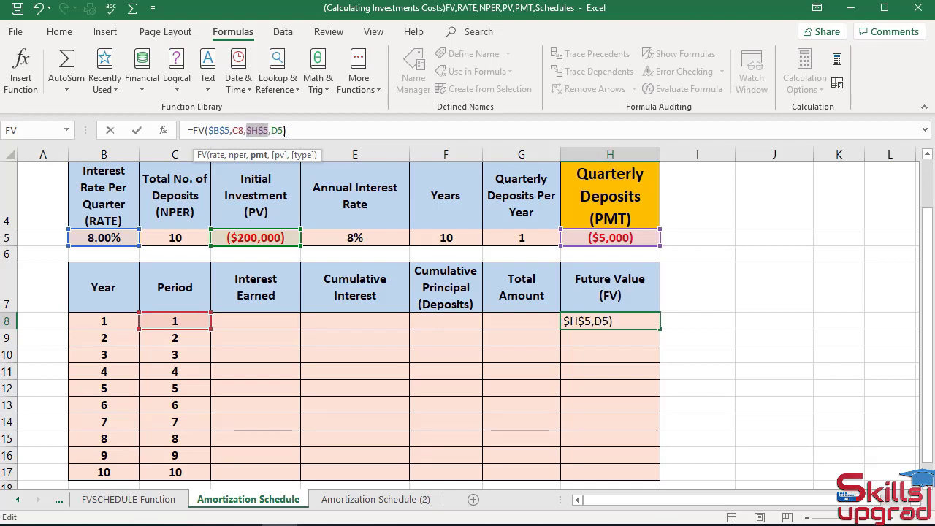
pyautogui.click(284, 130)
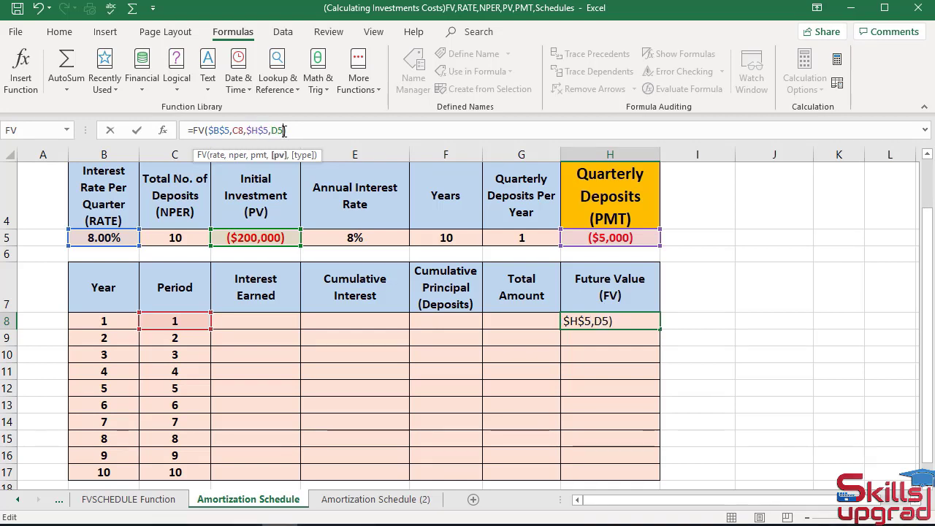
pyautogui.press('F4')
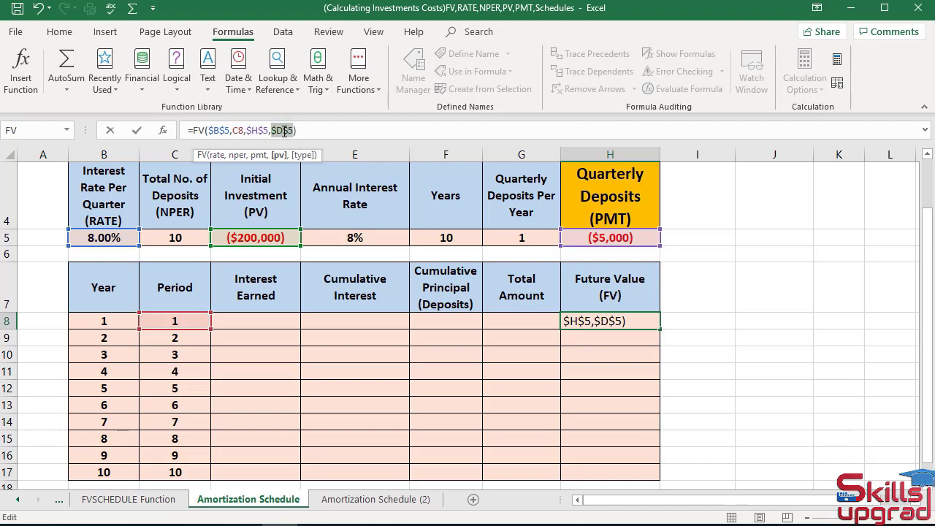
pyautogui.press('Return')
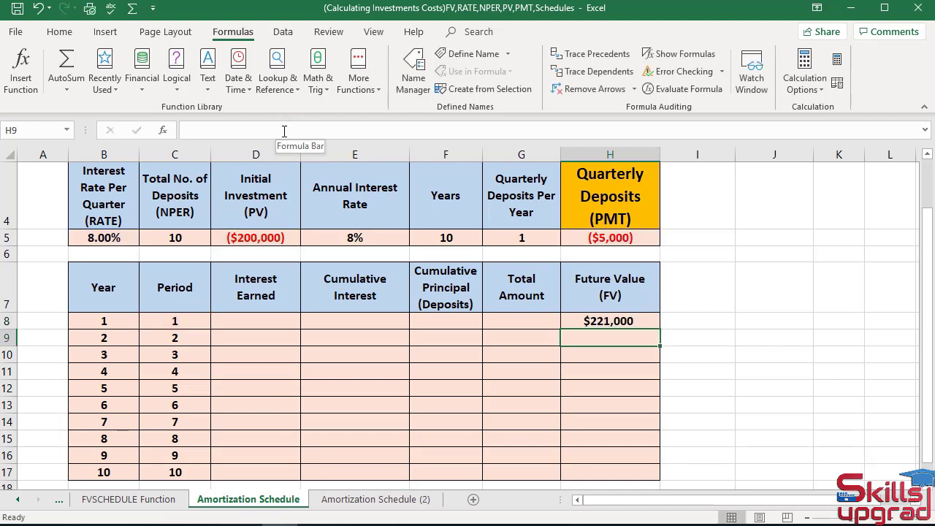
# Step: Fill the Future Value formula from H8 down through H17
pyautogui.click(590, 322)
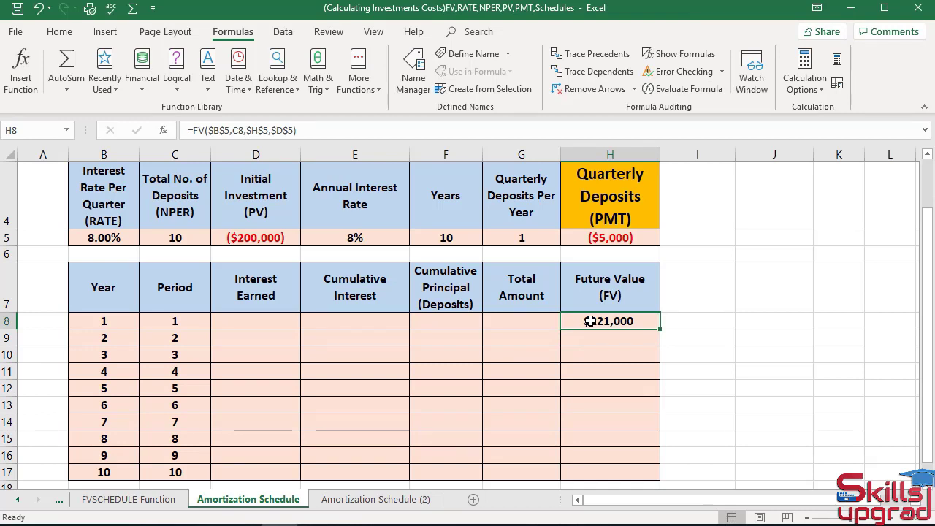
pyautogui.doubleClick(659, 330)
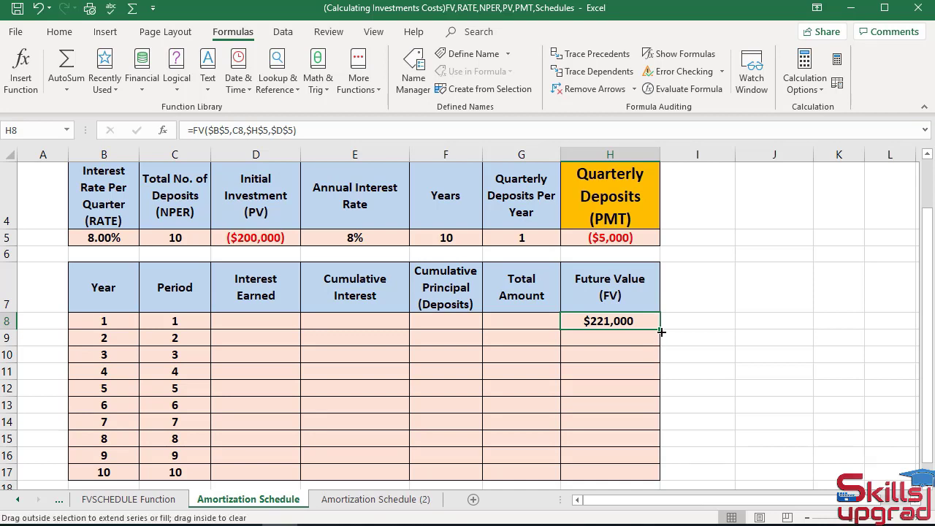
pyautogui.click(644, 422)
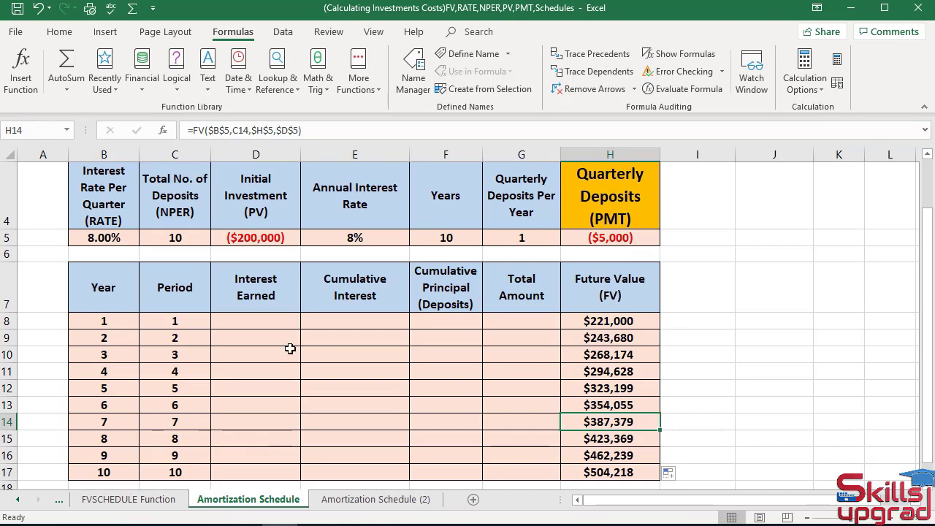
# Step: Enter the first year's Interest Earned formula =200000*E5 in D8
pyautogui.click(267, 325)
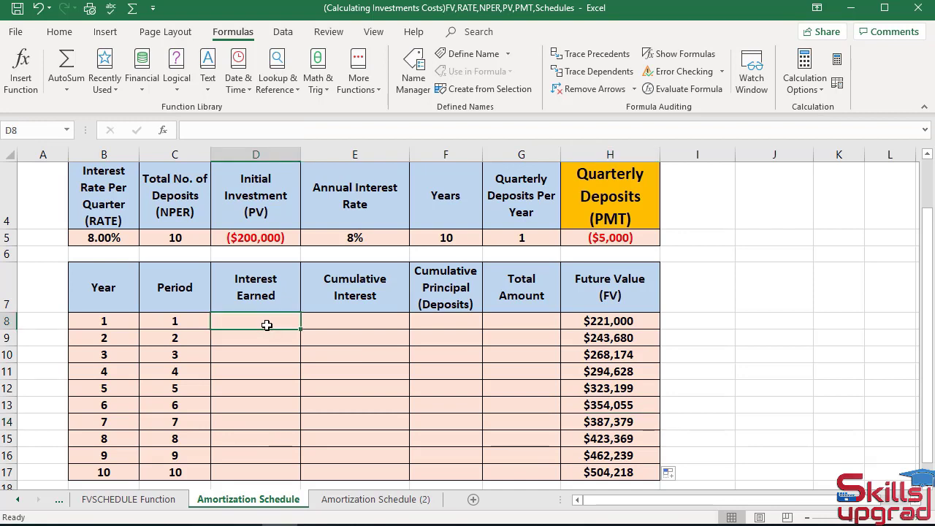
pyautogui.write('=')
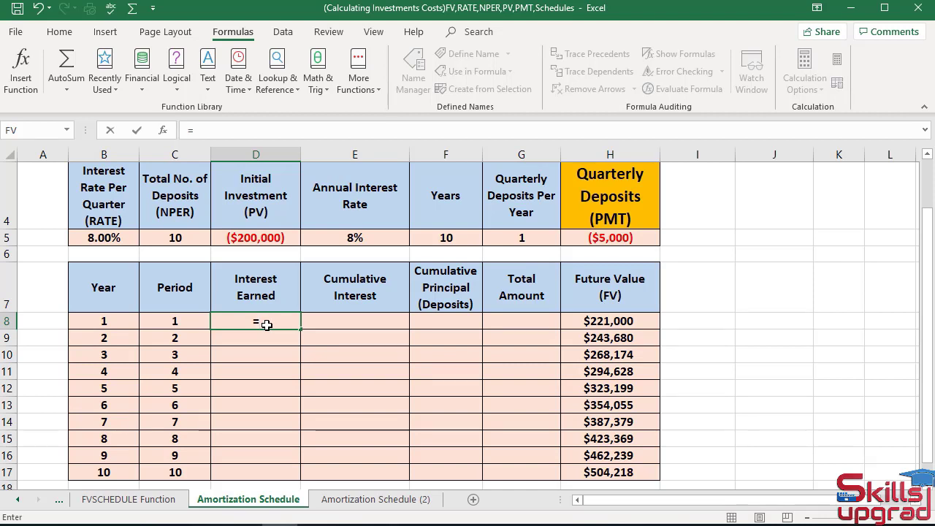
pyautogui.write('20000')
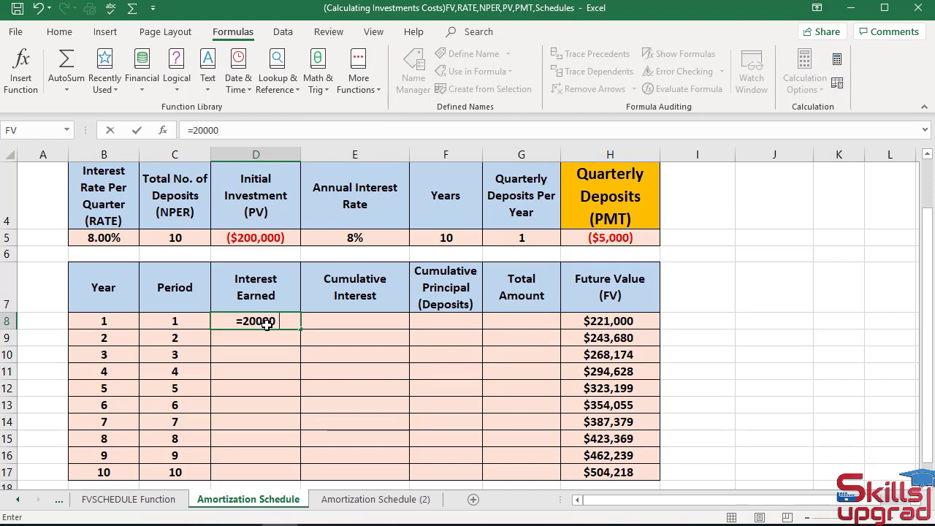
pyautogui.write('0*')
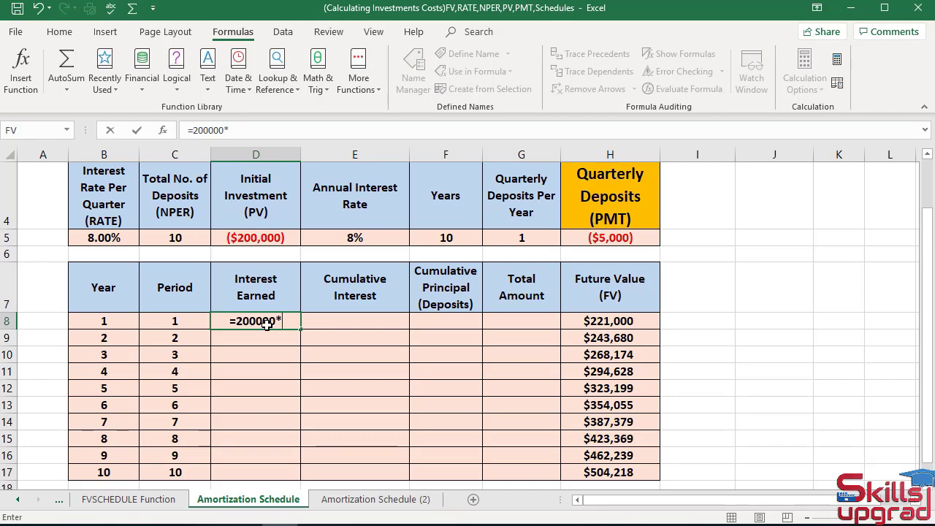
pyautogui.click(376, 238)
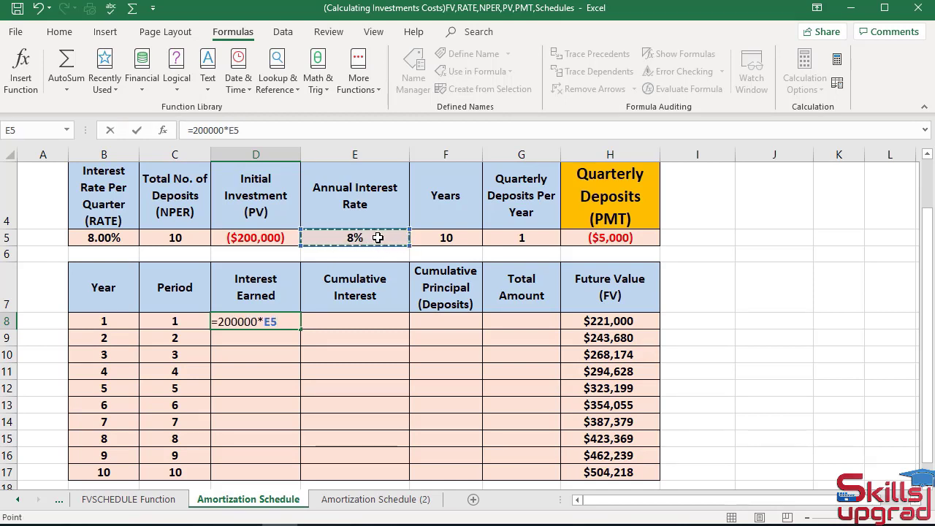
pyautogui.press('Return')
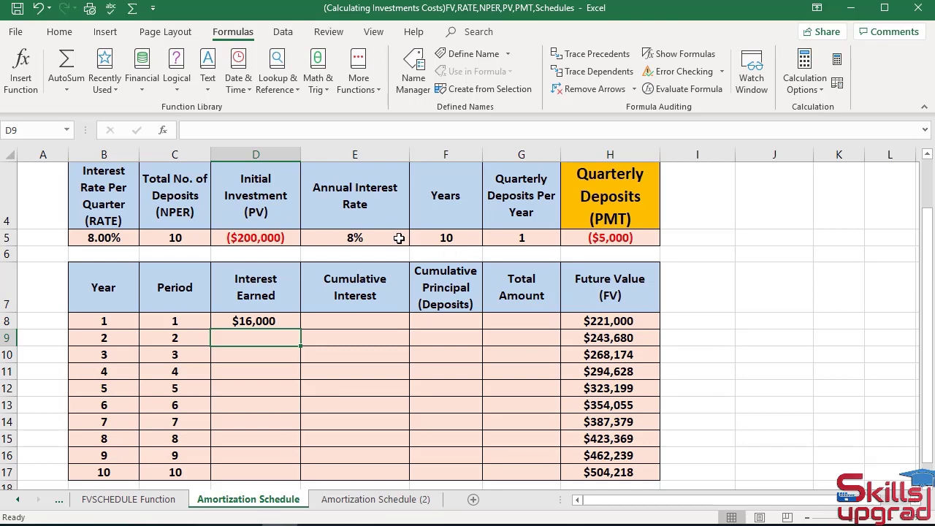
# Step: Enter the second year's Interest Earned formula in D9 as =H8*E5
pyautogui.write('=')
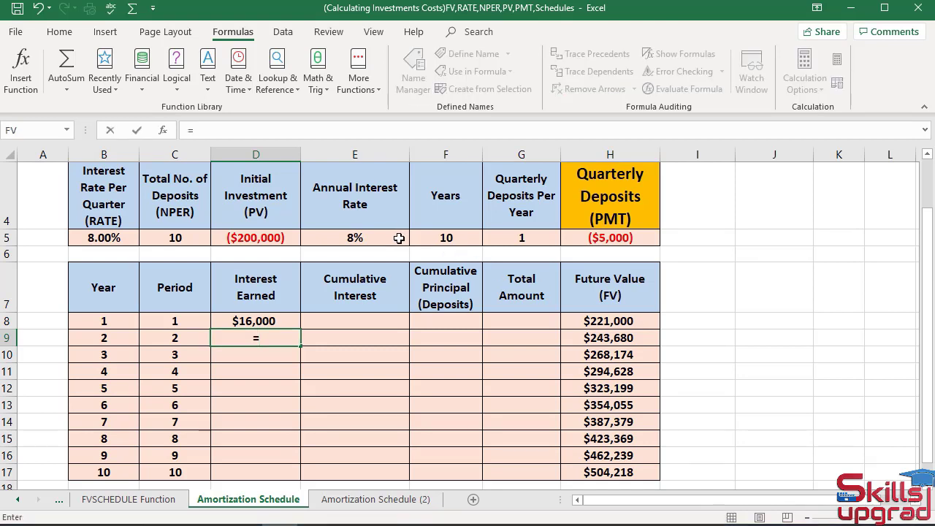
pyautogui.click(618, 321)
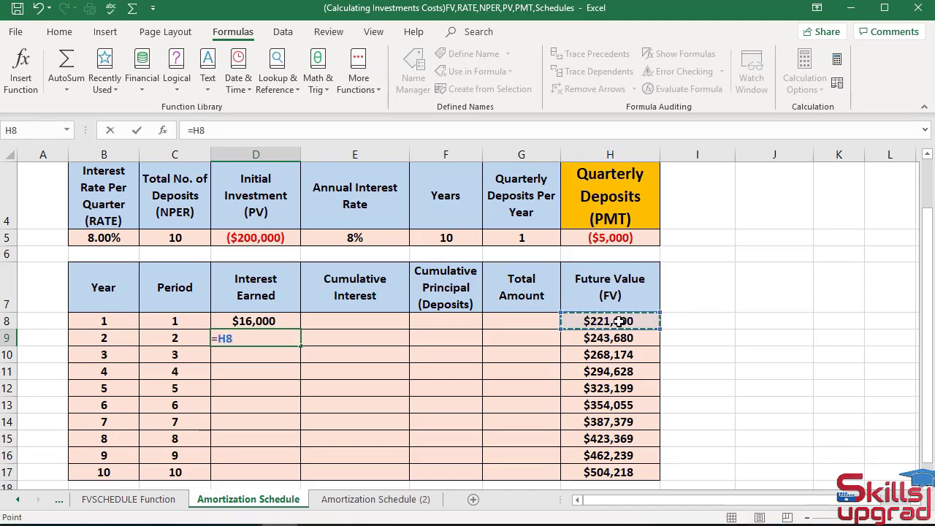
pyautogui.write('*')
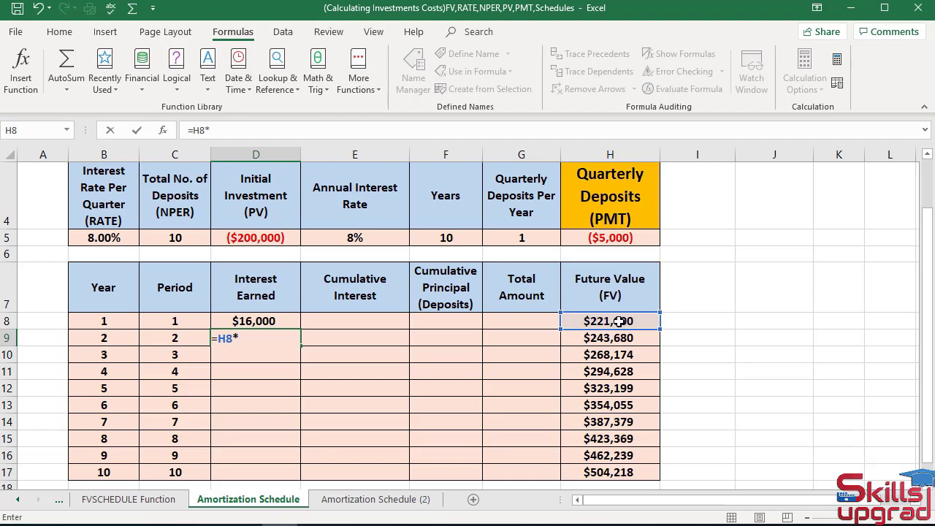
pyautogui.click(366, 237)
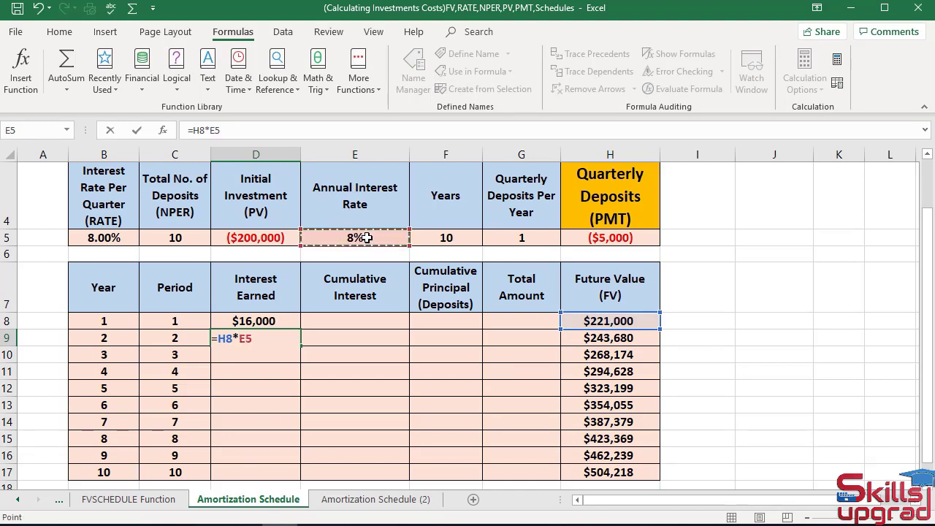
pyautogui.press('Return')
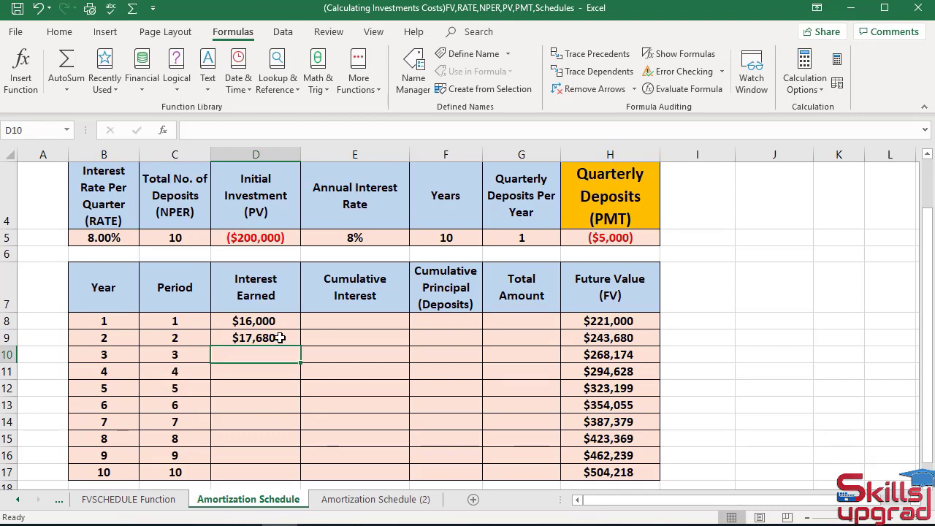
# Step: Make the E5 reference absolute in D9 so the formula reads =H8*$E$5
pyautogui.click(285, 339)
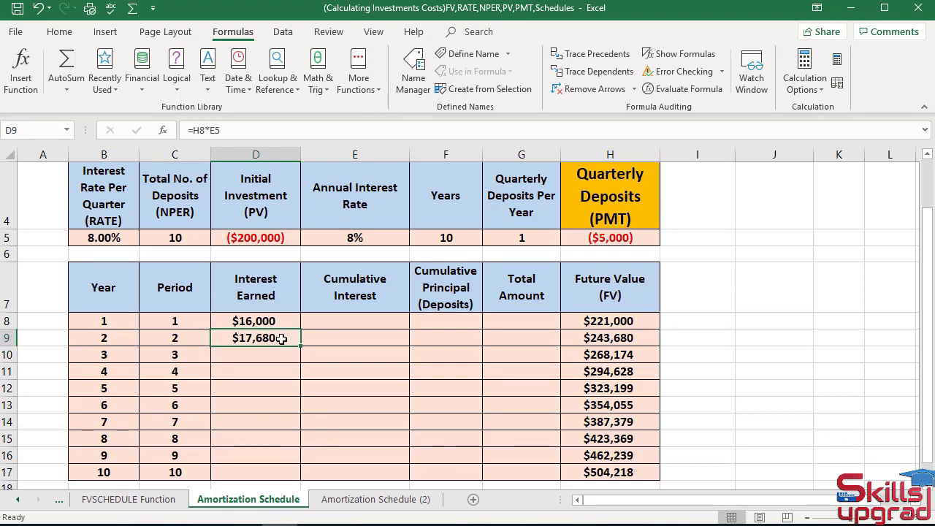
pyautogui.click(223, 130)
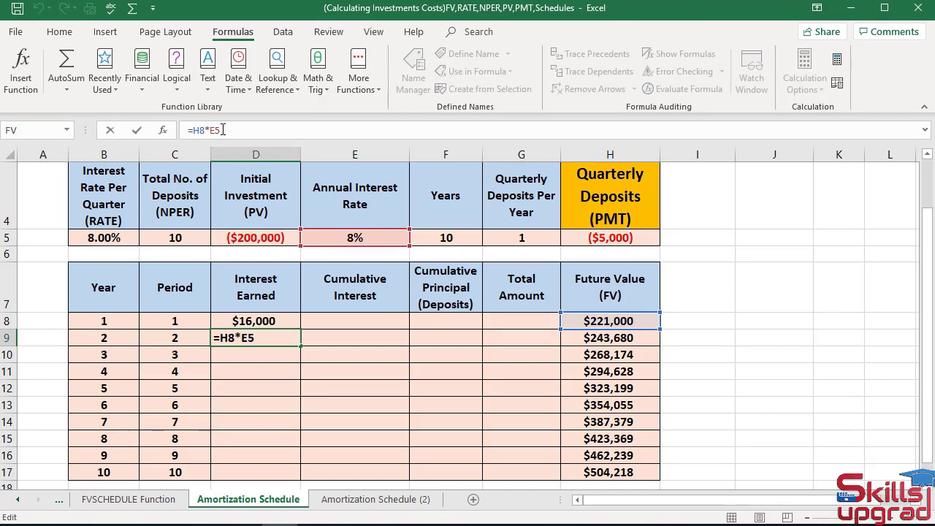
pyautogui.press('F4')
pyautogui.press('Return')
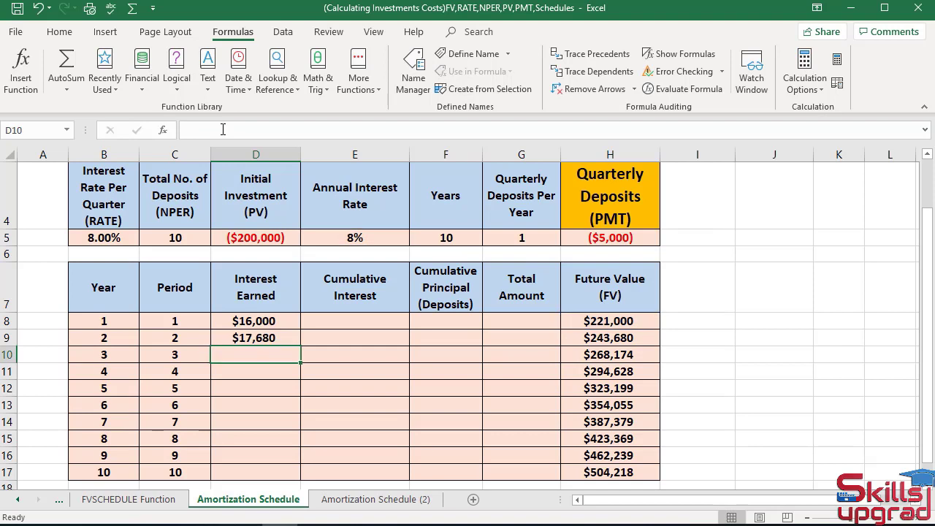
# Step: Fill the Interest Earned formula from D9 down through D17
pyautogui.click(263, 338)
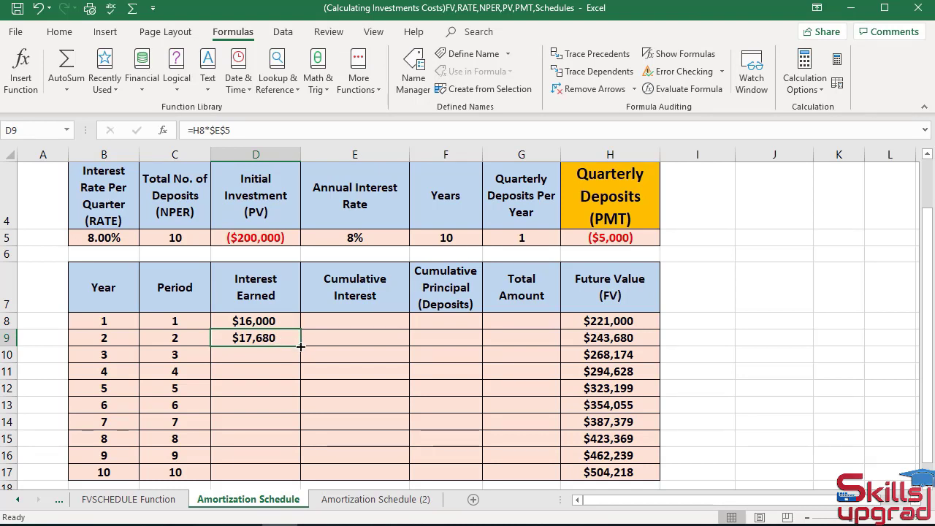
pyautogui.doubleClick(301, 347)
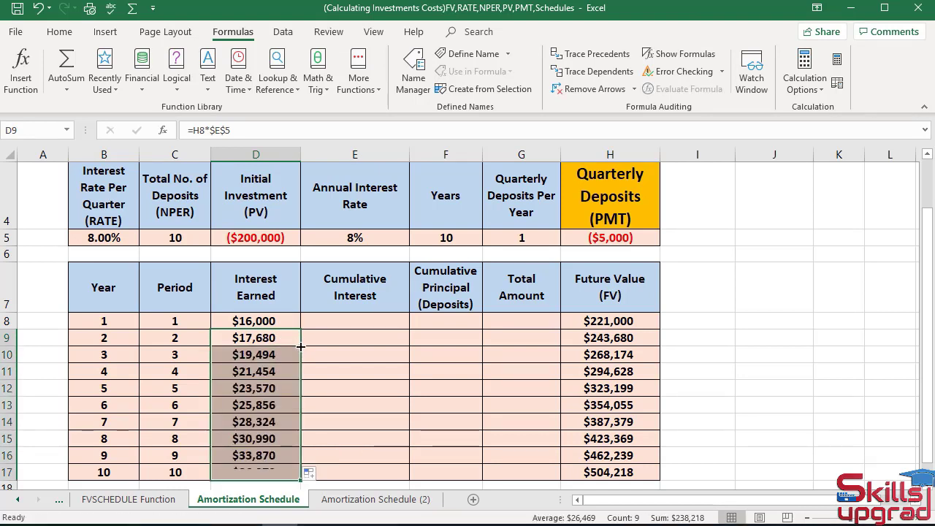
pyautogui.click(289, 456)
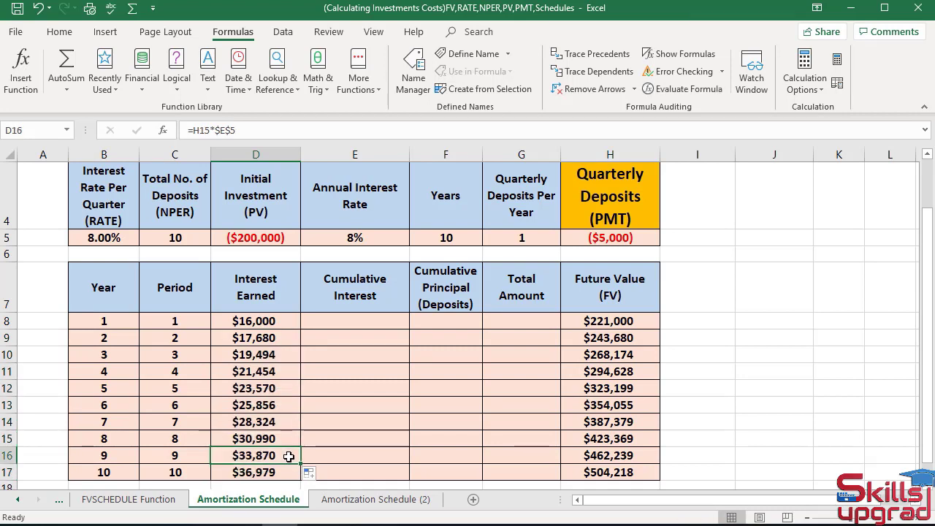